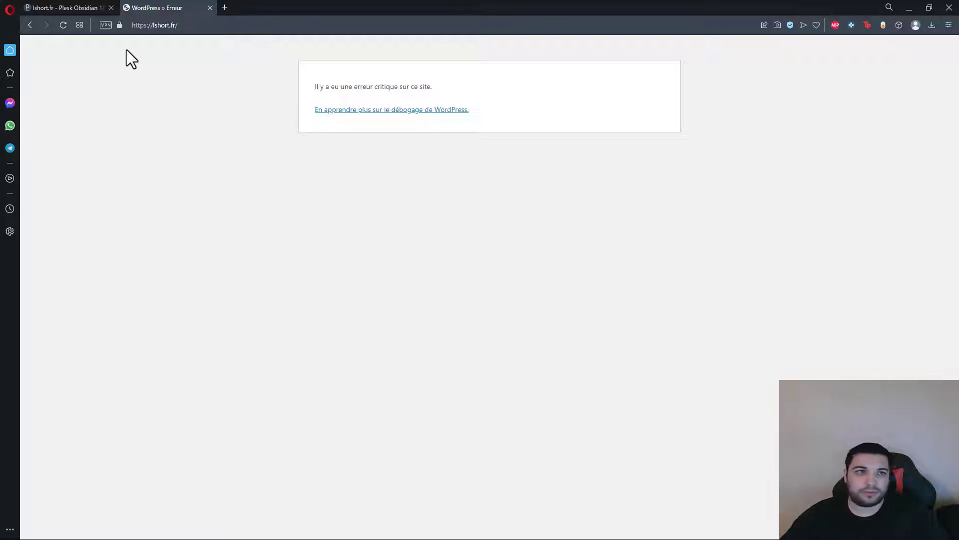
# Switch to Plesk and open the httpdocs/wp-content/plugins folder of lshort.fr in the File Manager.
pyautogui.click(83, 6)
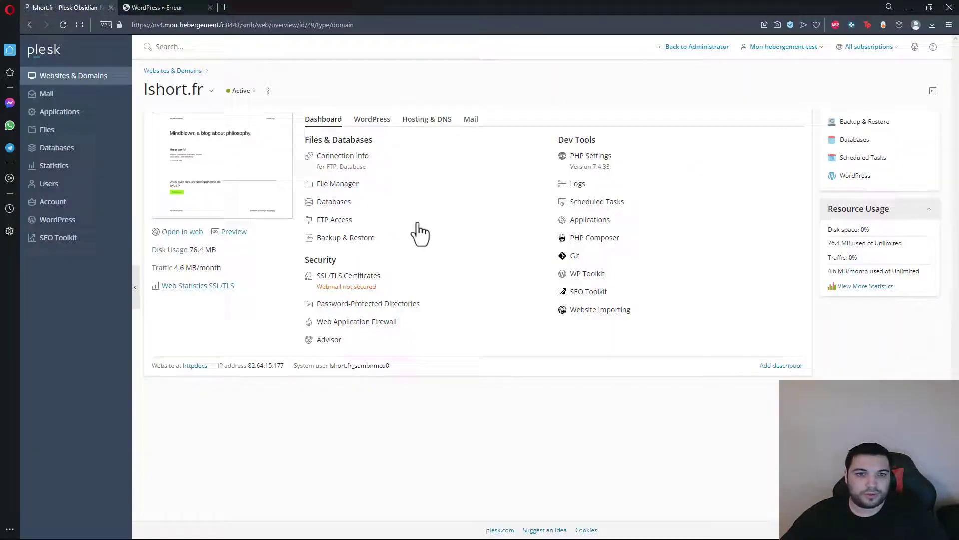
pyautogui.click(376, 186)
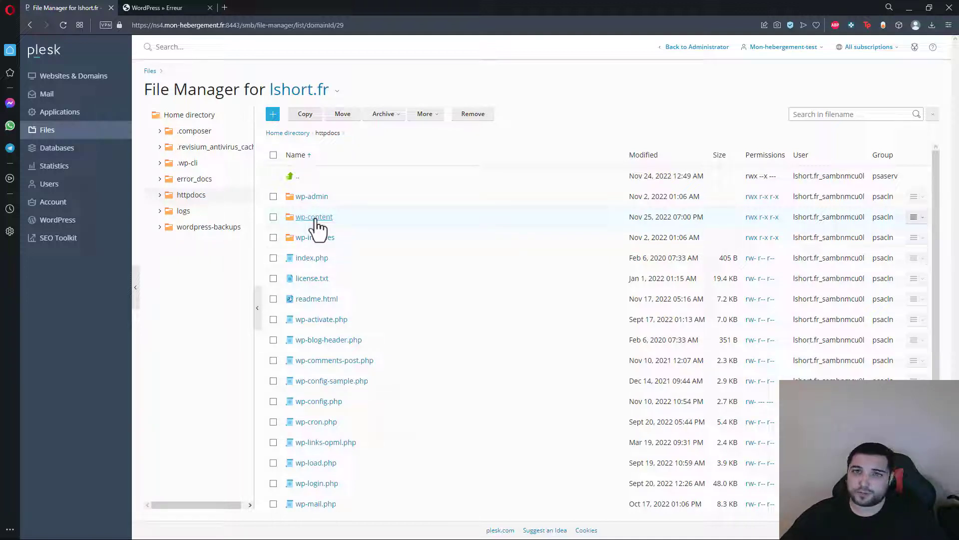
pyautogui.click(316, 219)
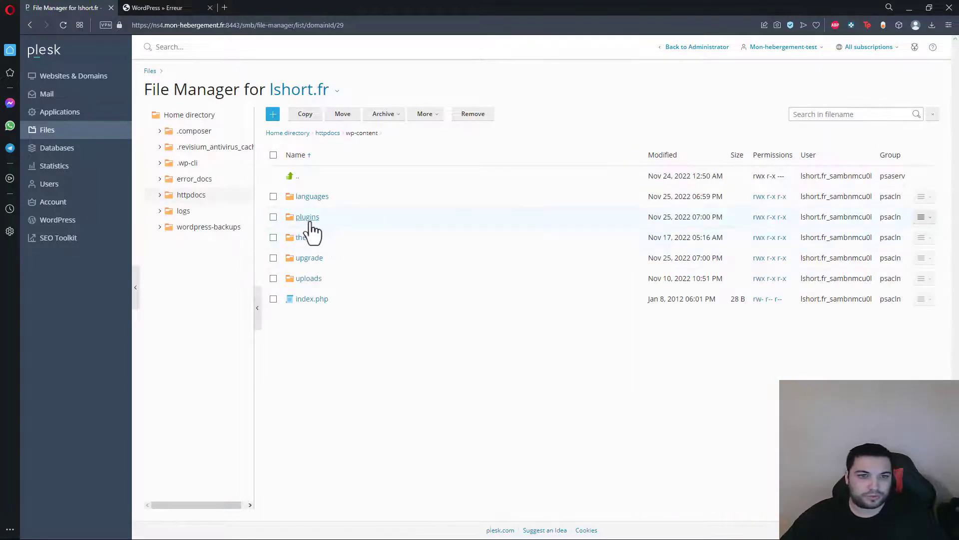
pyautogui.click(310, 218)
# Create a directory named 000 inside the plugins folder.
pyautogui.click(273, 114)
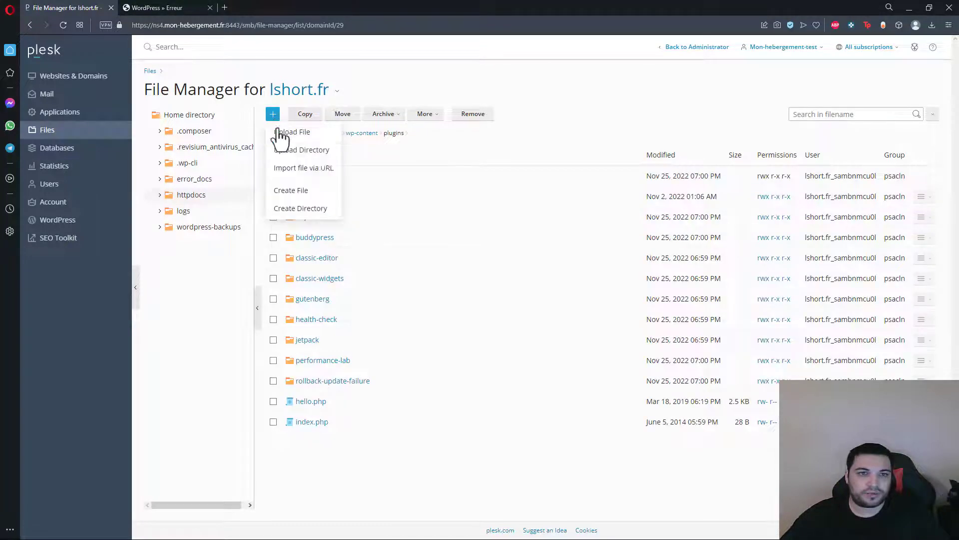
pyautogui.click(317, 210)
pyautogui.write('000')
pyautogui.press('Return')
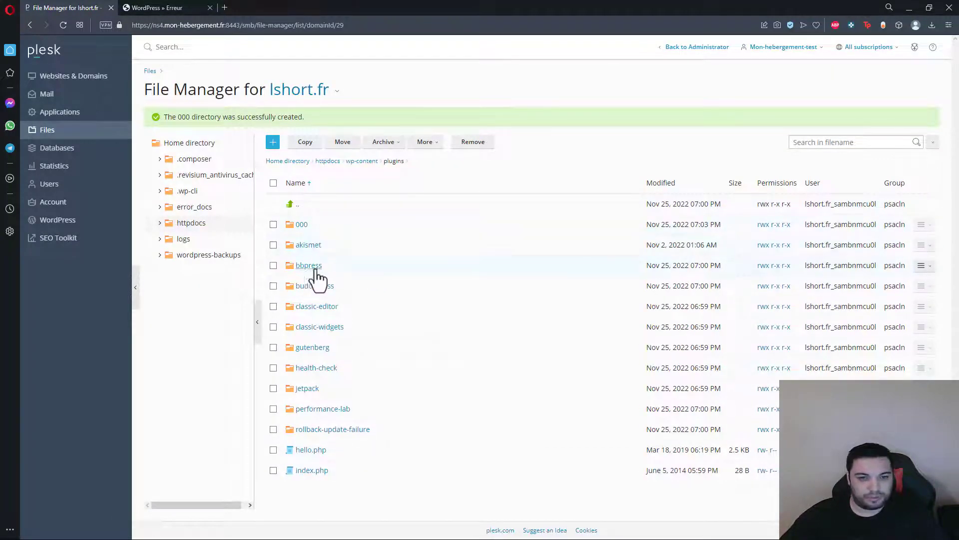
# Move the akismet, bbpress and buddypress folders into httpdocs/wp-content/plugins/000.
pyautogui.click(273, 245)
pyautogui.click(273, 265)
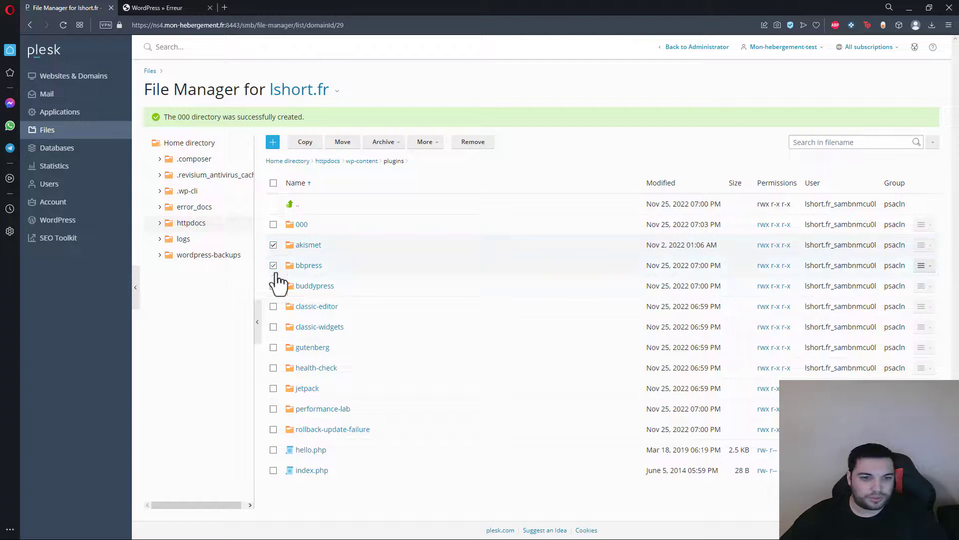
pyautogui.click(273, 287)
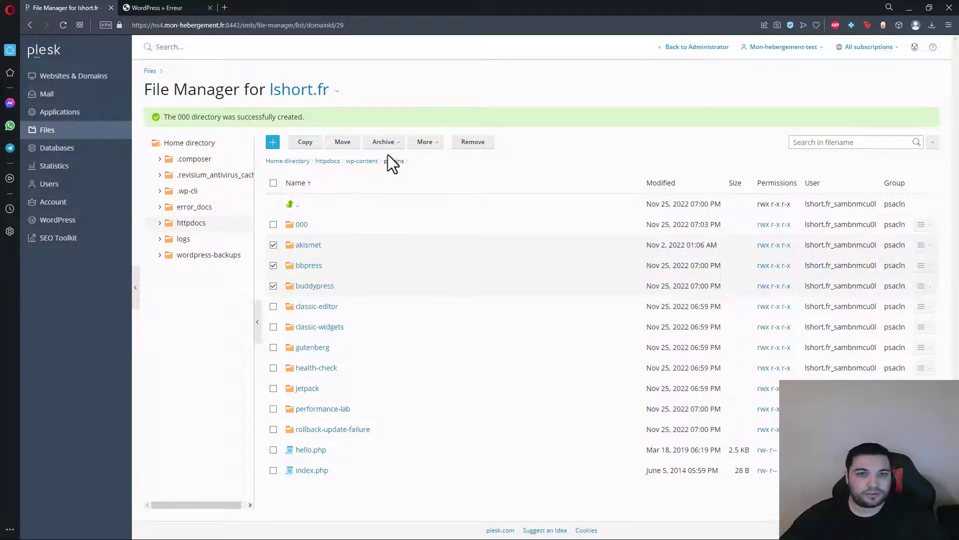
pyautogui.click(349, 145)
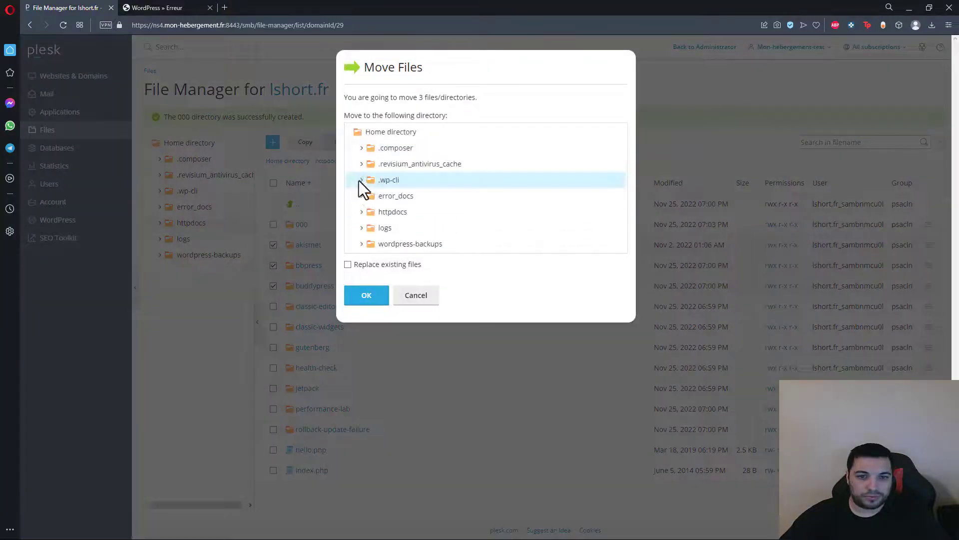
pyautogui.click(361, 212)
pyautogui.click(372, 243)
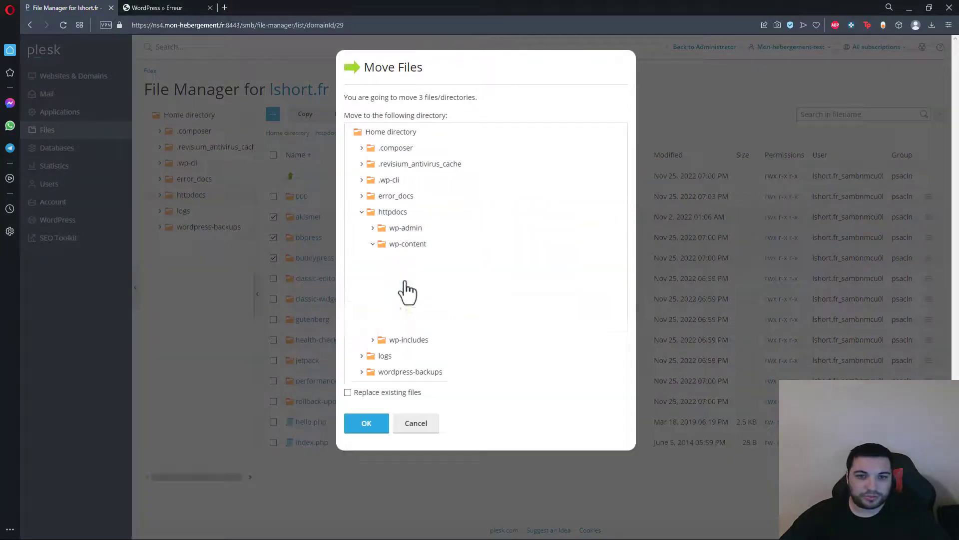
pyautogui.click(383, 276)
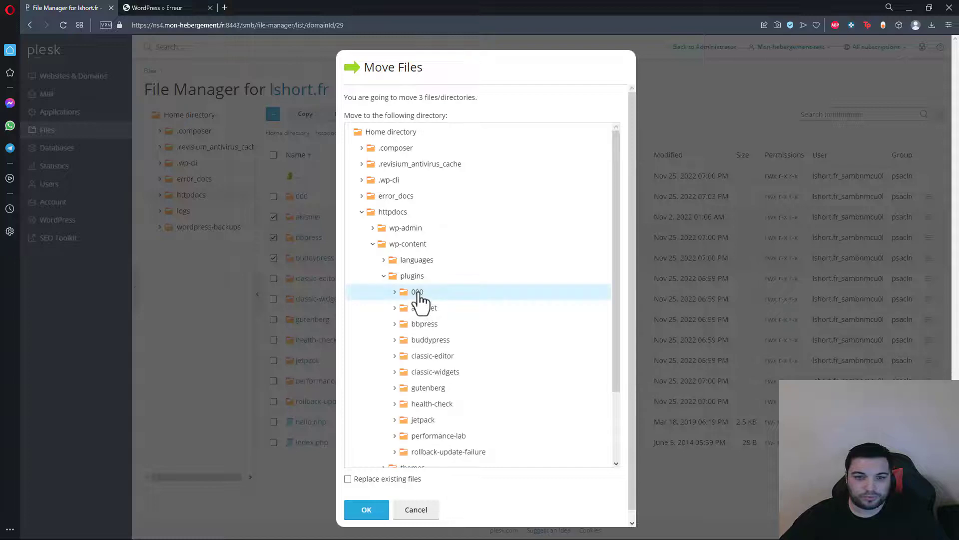
pyautogui.click(366, 509)
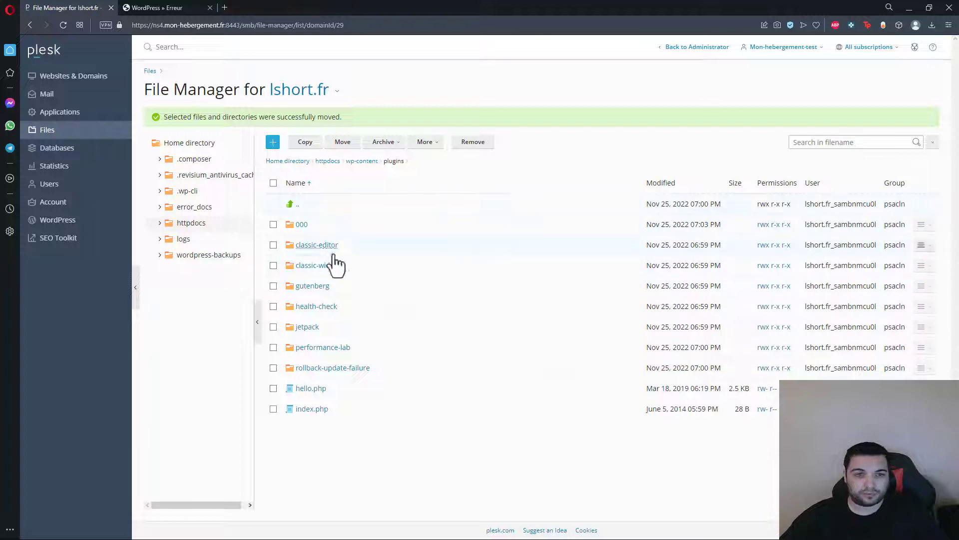
# Reload the lshort.fr site to check it with akismet, bbpress and buddypress moved out of the plugins folder.
pyautogui.click(177, 6)
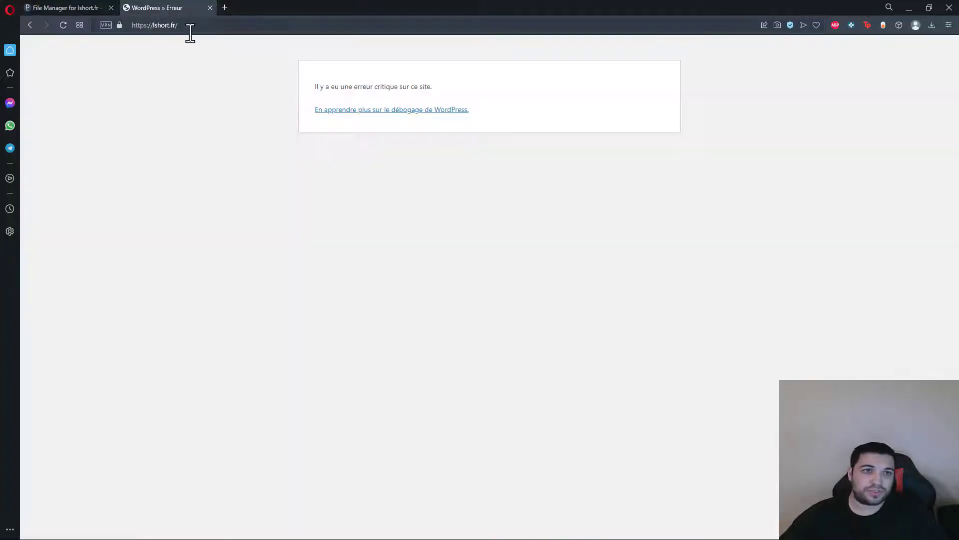
pyautogui.click(195, 26)
pyautogui.press('Return')
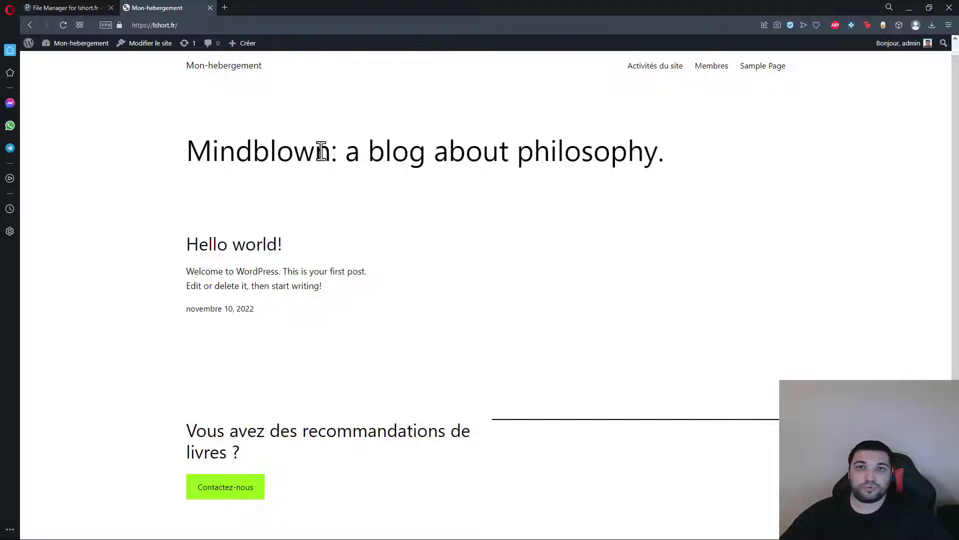
# Return to the Plesk File Manager, open the 000 folder and move akismet back to httpdocs/wp-content/plugins.
pyautogui.click(83, 6)
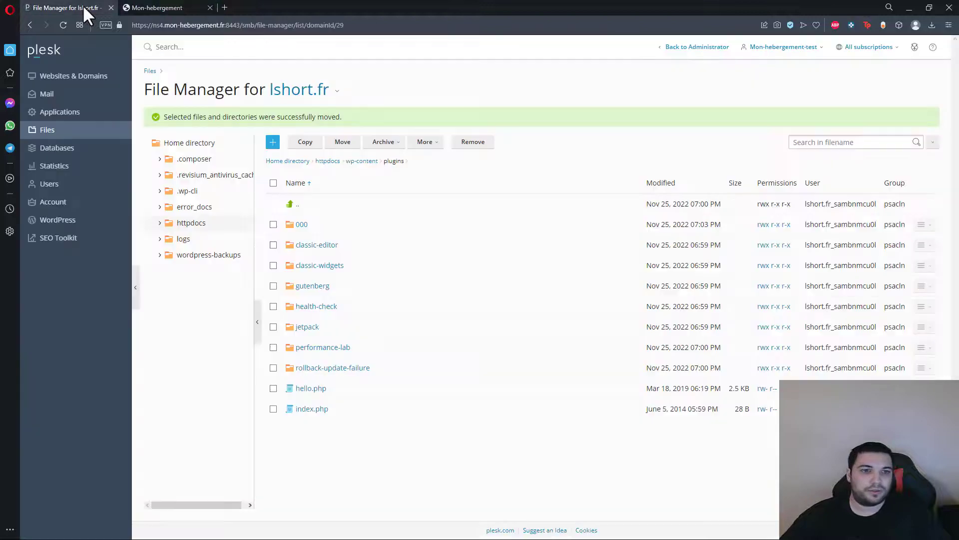
pyautogui.click(302, 225)
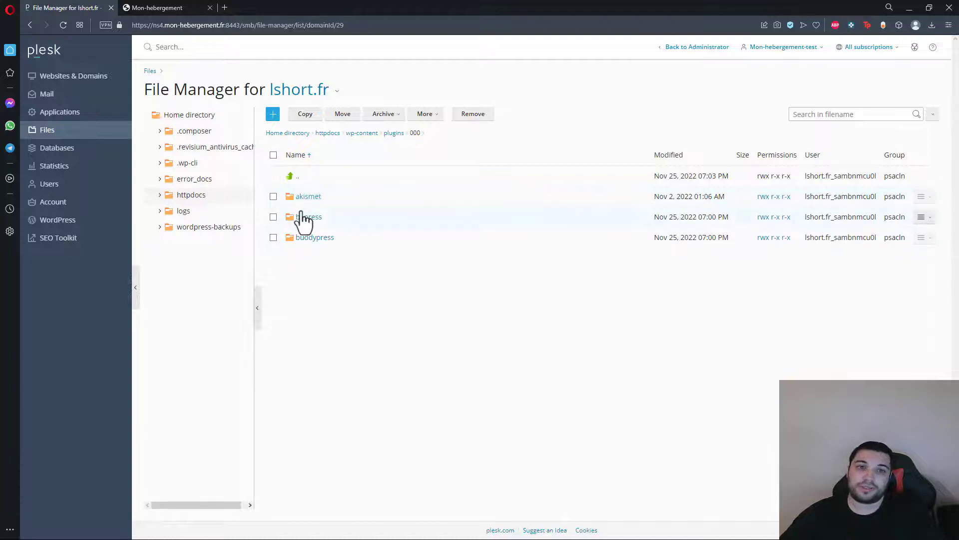
pyautogui.click(273, 196)
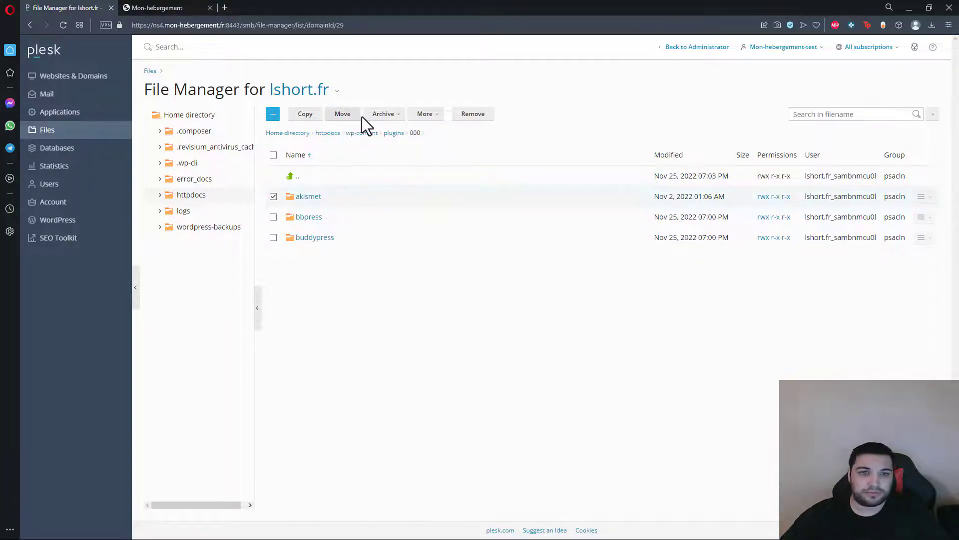
pyautogui.click(347, 116)
pyautogui.click(362, 211)
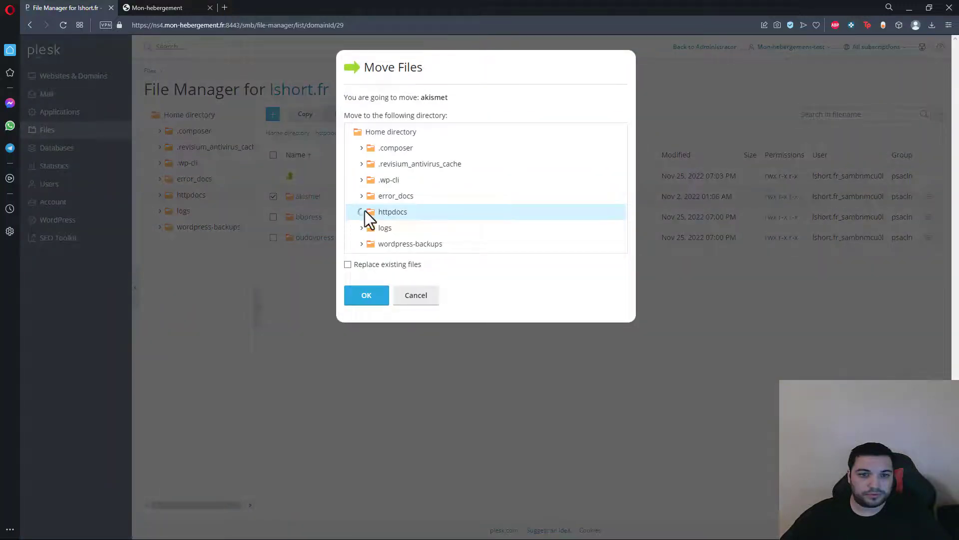
pyautogui.click(373, 244)
pyautogui.click(381, 277)
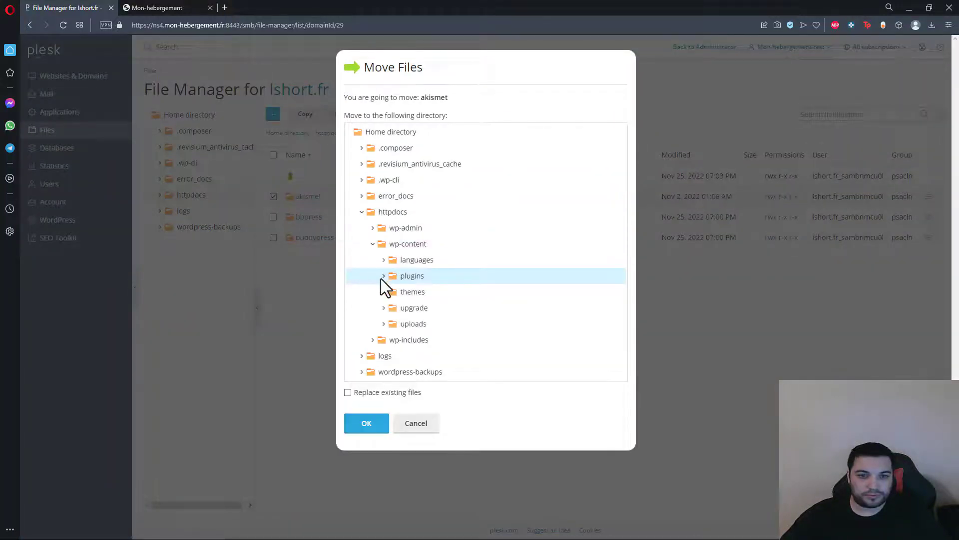
pyautogui.click(370, 430)
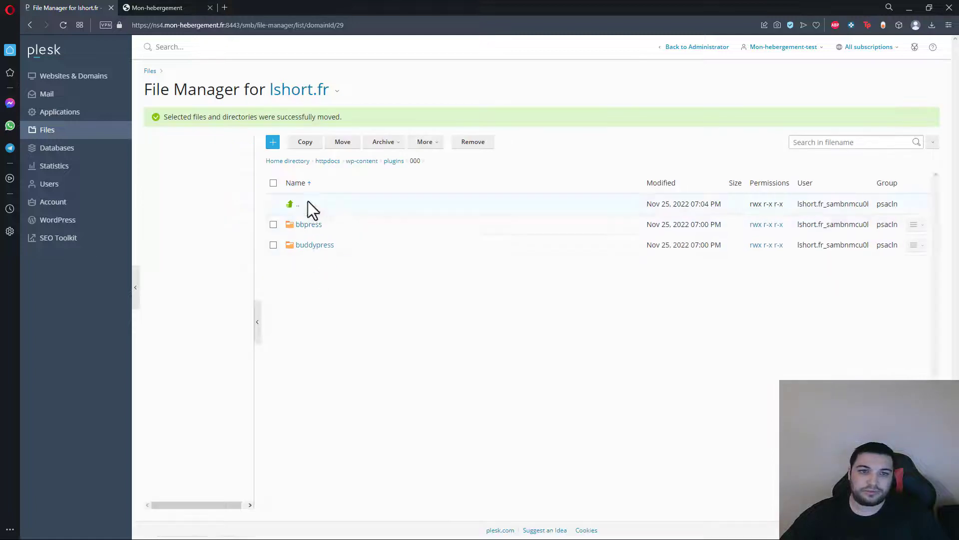
# Reload the lshort.fr site to test it with the akismet plugin restored.
pyautogui.click(190, 8)
pyautogui.click(205, 26)
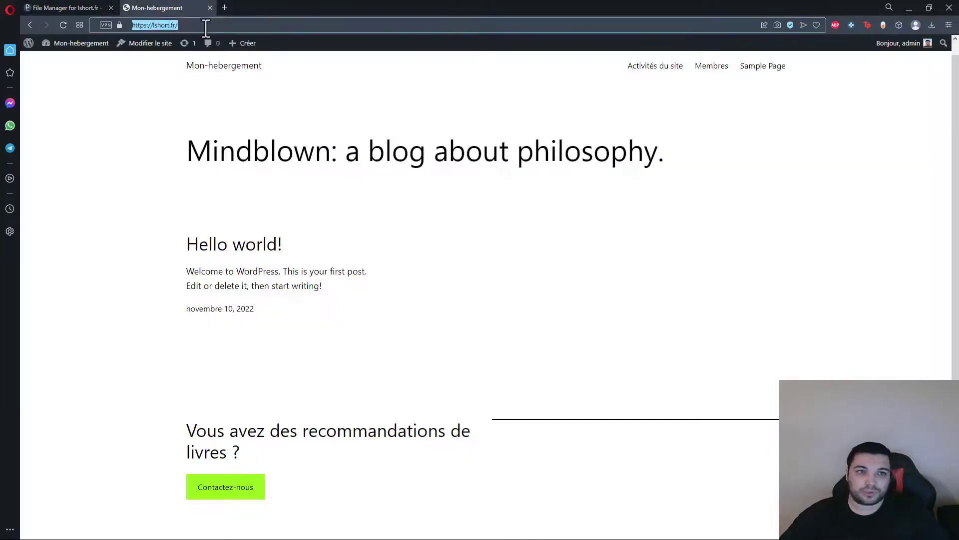
pyautogui.press('Return')
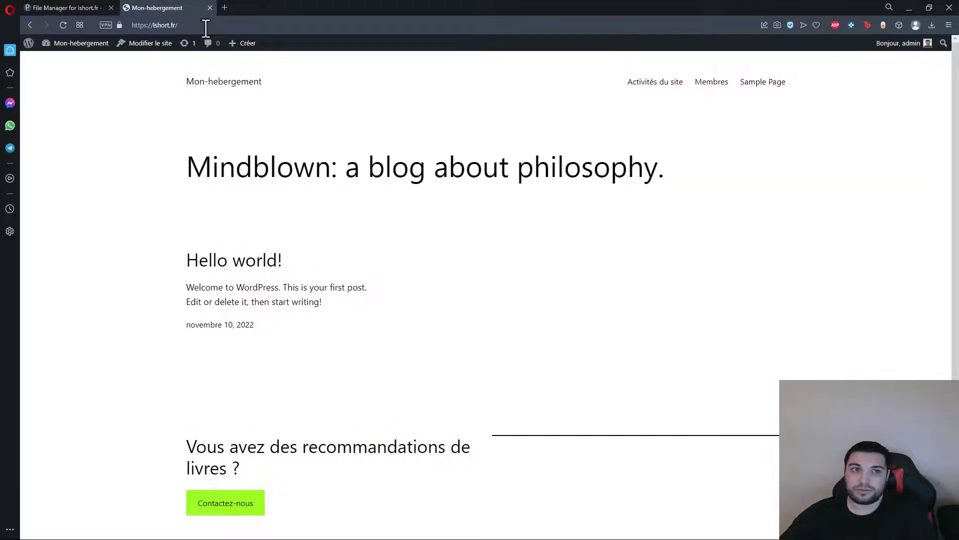
# Return to the Plesk File Manager and move bbpress from the 000 folder back to httpdocs/wp-content/plugins.
pyautogui.click(86, 7)
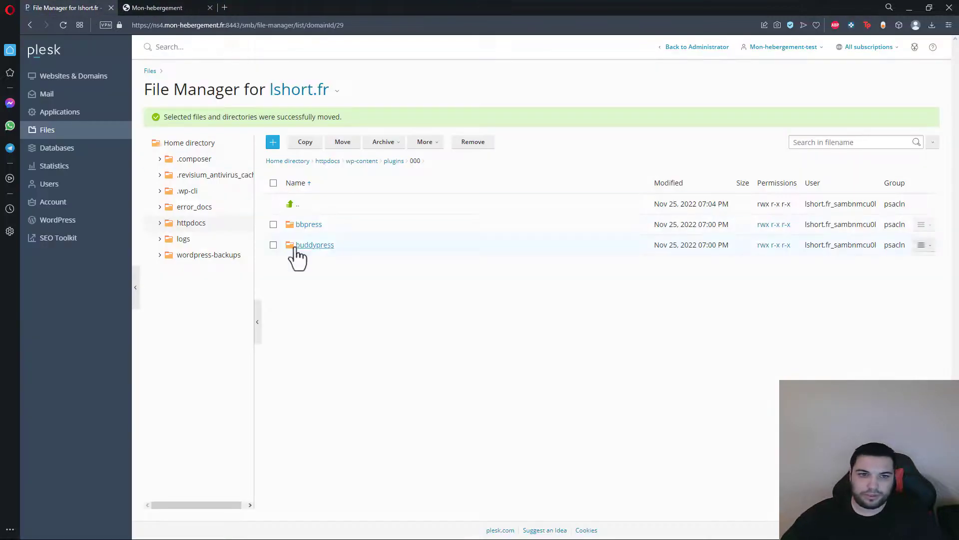
pyautogui.click(273, 225)
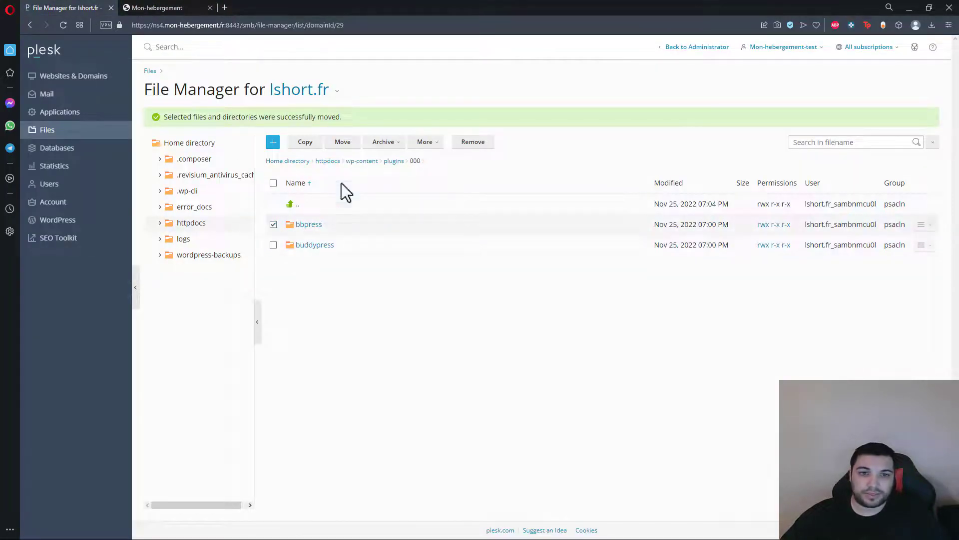
pyautogui.click(343, 143)
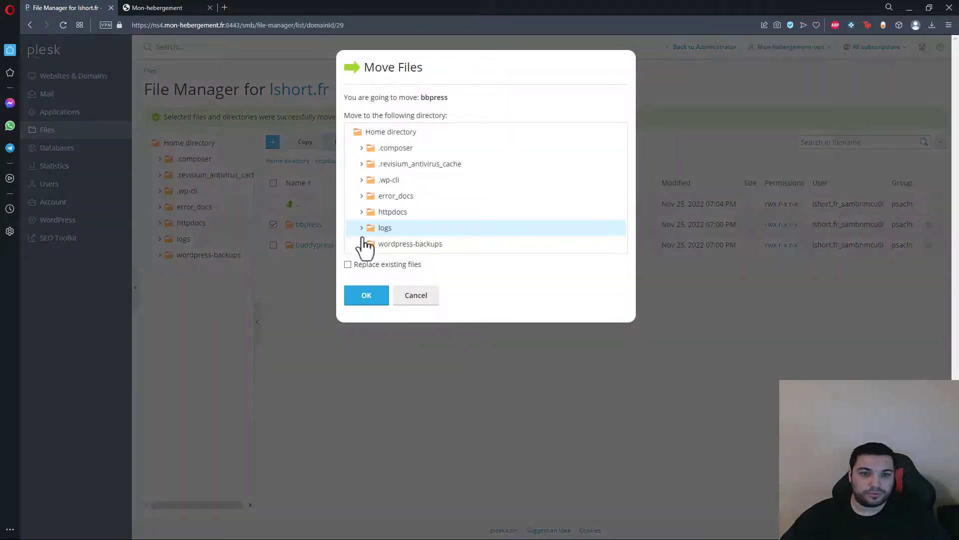
pyautogui.click(361, 212)
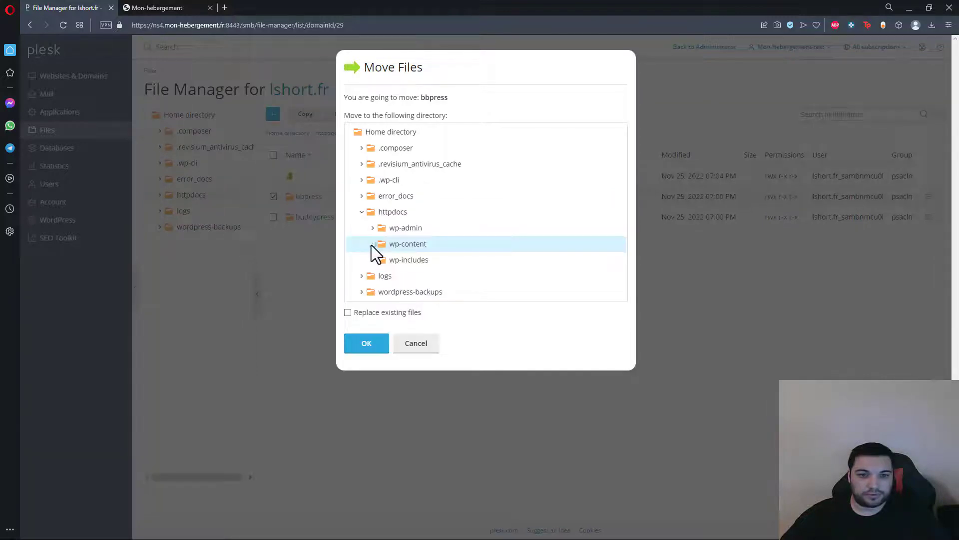
pyautogui.click(373, 244)
pyautogui.click(407, 278)
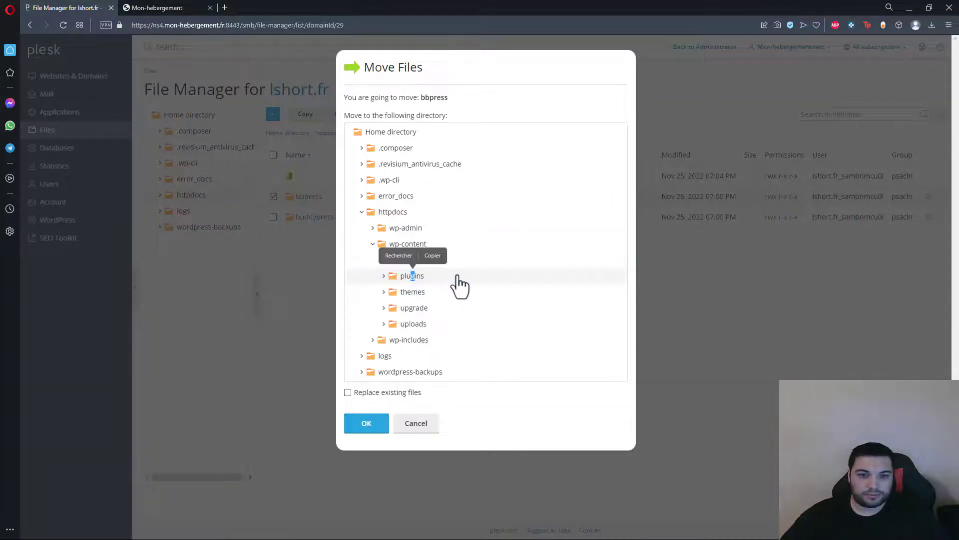
pyautogui.click(366, 424)
# Reload the lshort.fr site to test it with the bbpress plugin restored.
pyautogui.click(193, 12)
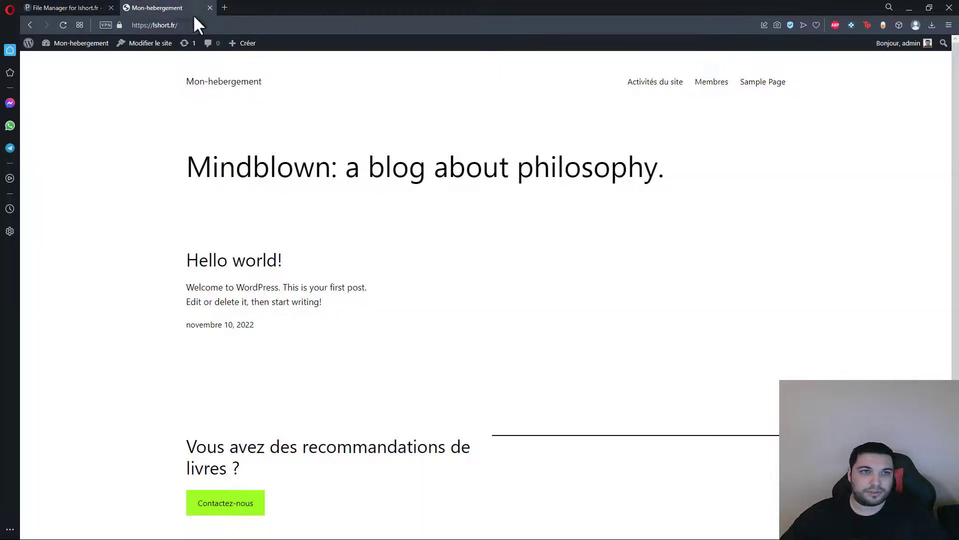
pyautogui.click(197, 24)
pyautogui.press('Return')
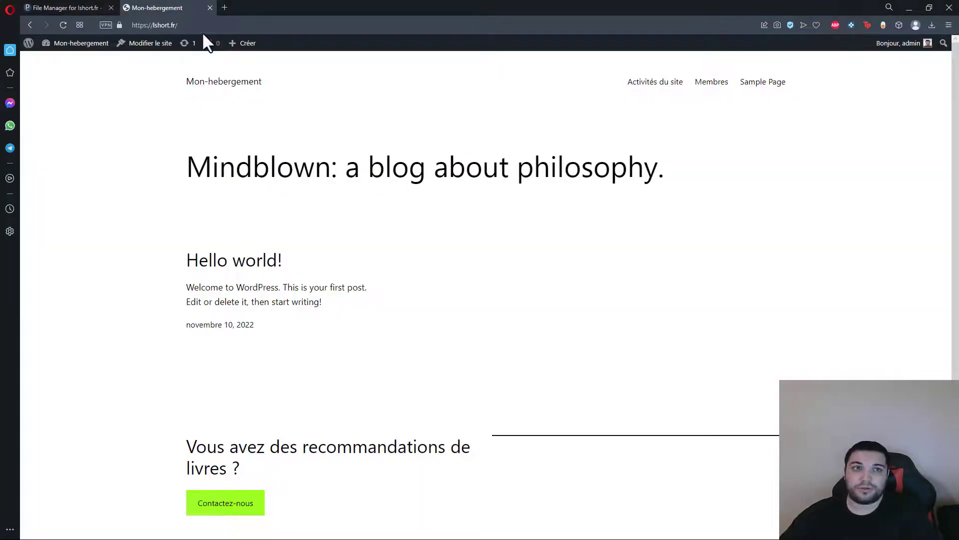
# Return to the Plesk File Manager and move buddypress from the 000 folder back to httpdocs/wp-content/plugins.
pyautogui.click(84, 8)
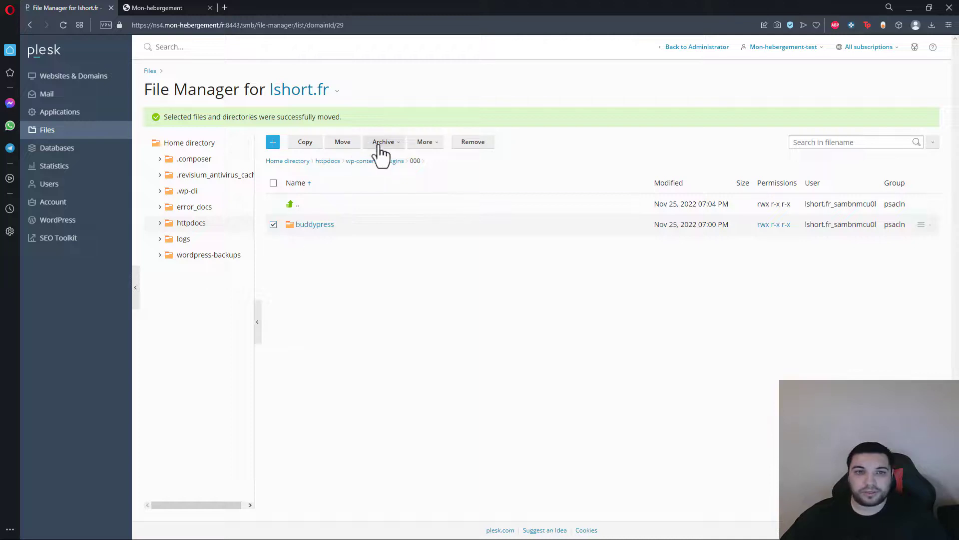
pyautogui.click(343, 144)
pyautogui.click(363, 212)
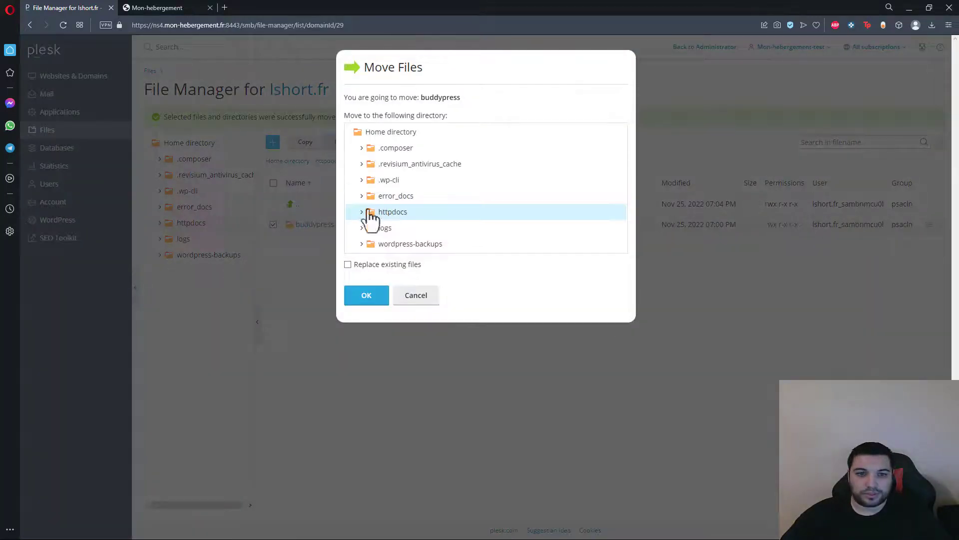
pyautogui.click(378, 245)
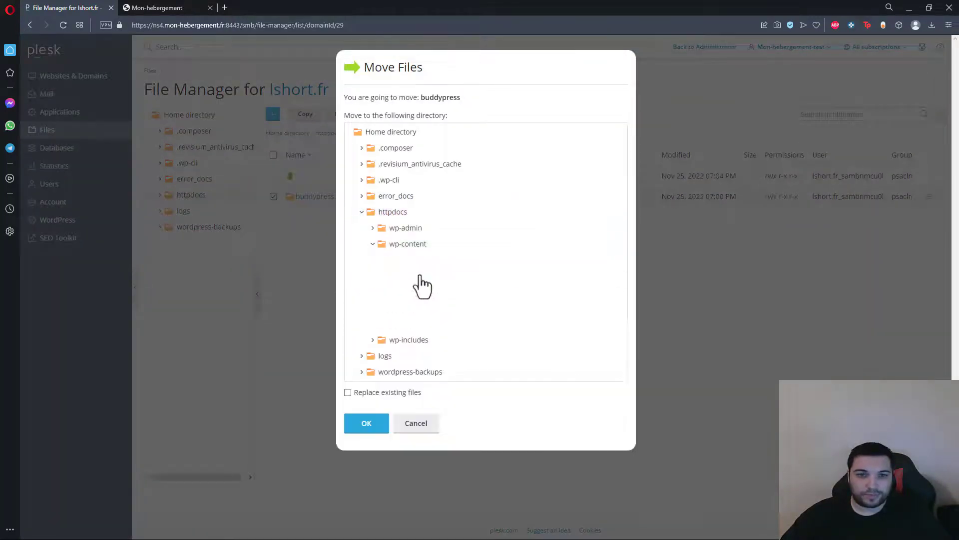
pyautogui.click(367, 423)
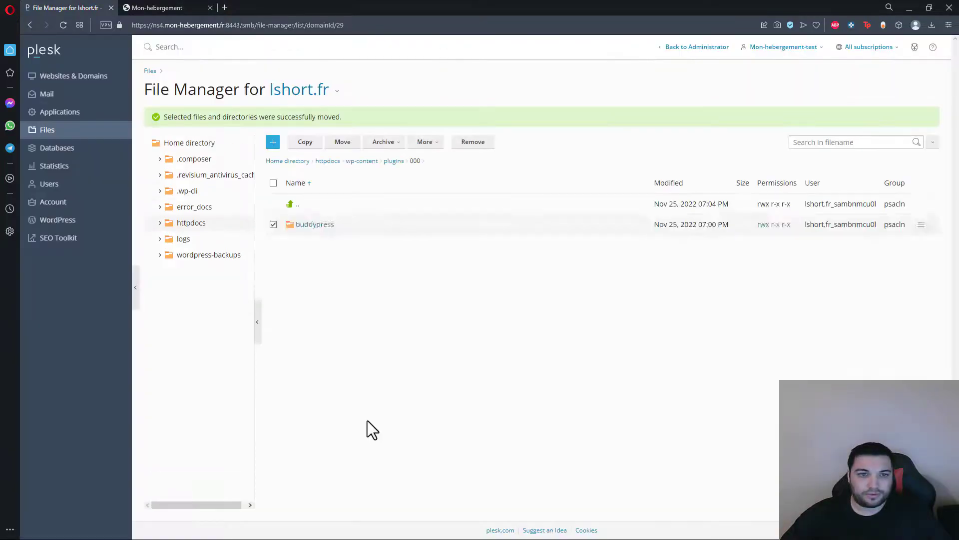
# Reload the lshort.fr site to test it with the buddypress plugin restored, and return to the Plesk File Manager.
pyautogui.click(170, 7)
pyautogui.click(177, 24)
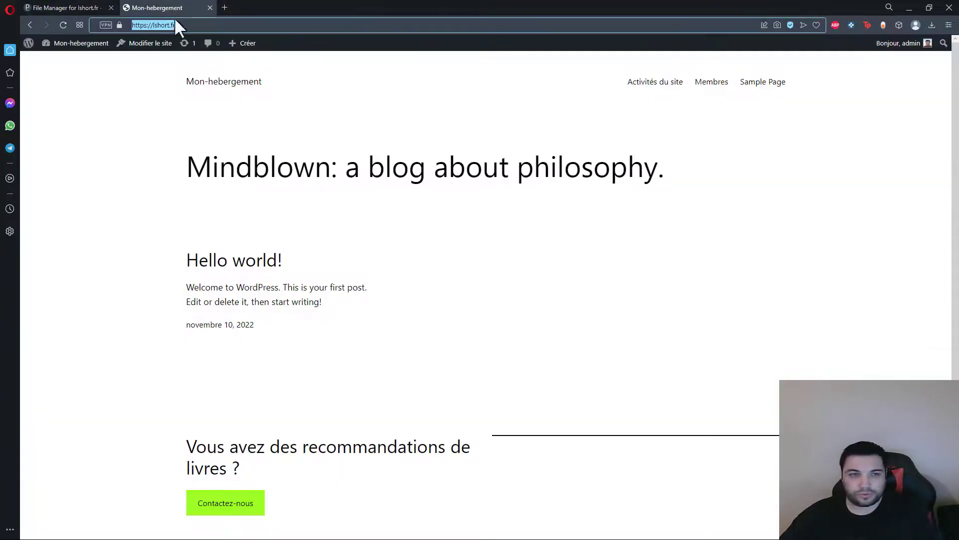
pyautogui.press('Return')
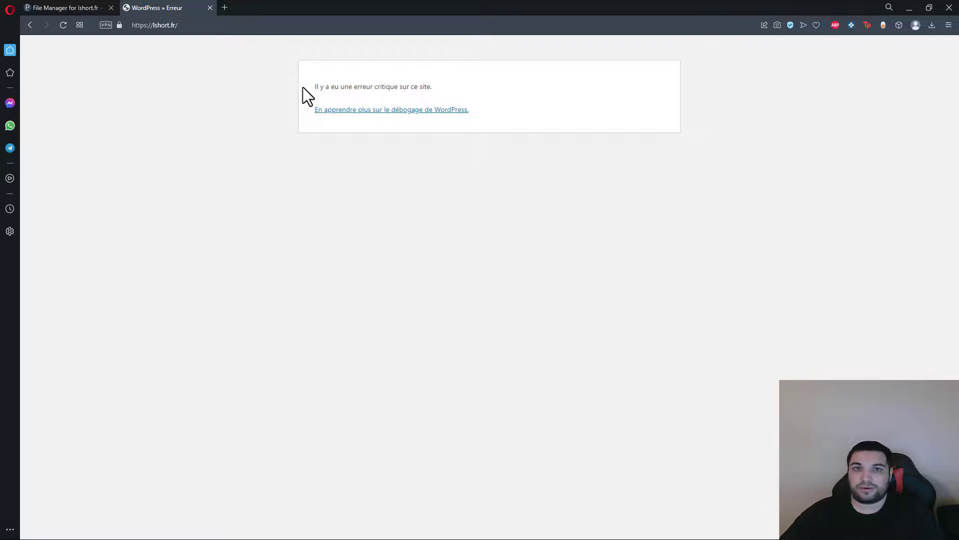
pyautogui.click(60, 6)
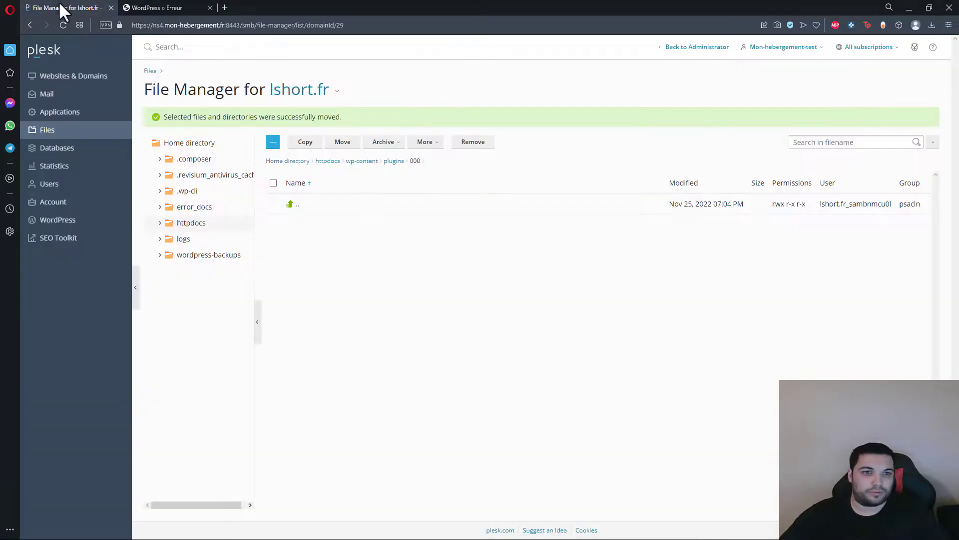
# Open the parent plugins folder and rename the buddypress folder to buddypress_.
pyautogui.click(400, 160)
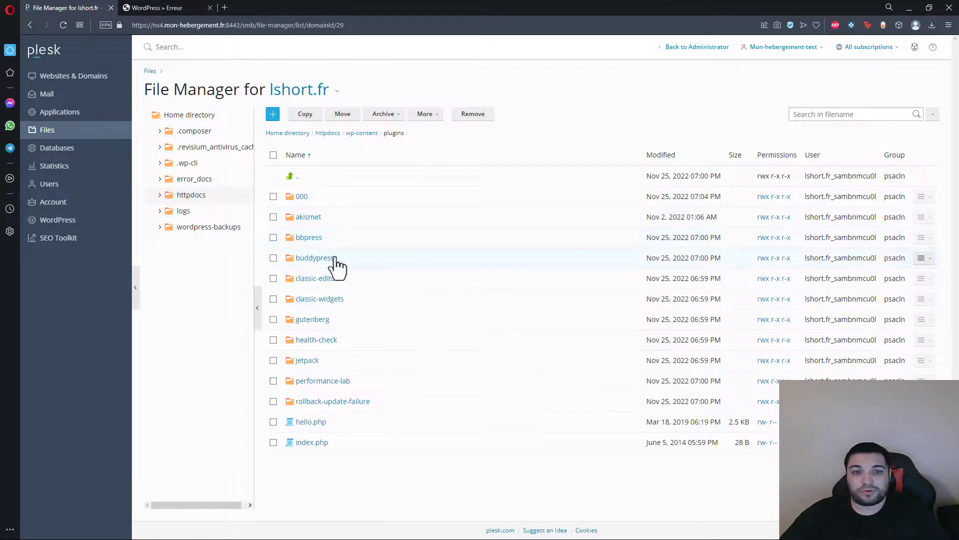
pyautogui.rightClick(369, 263)
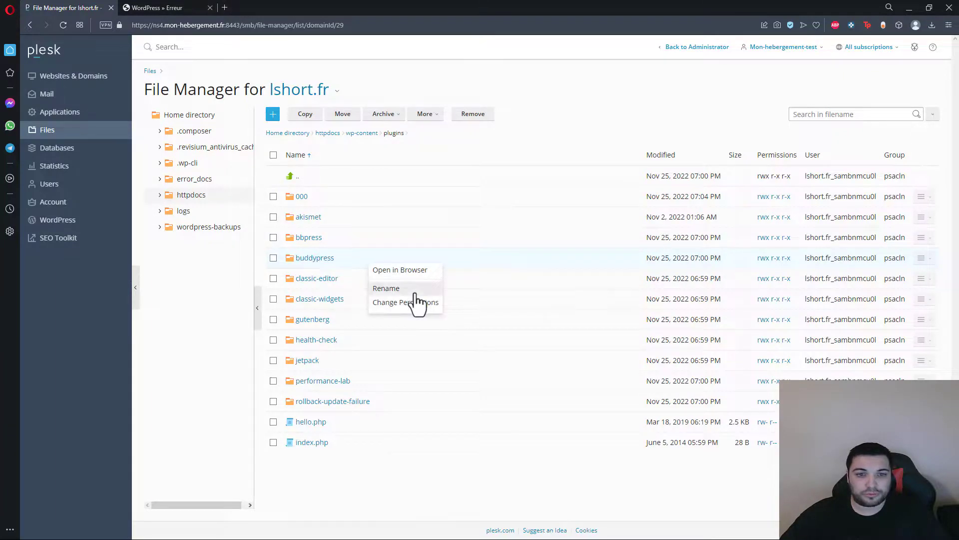
pyautogui.click(414, 288)
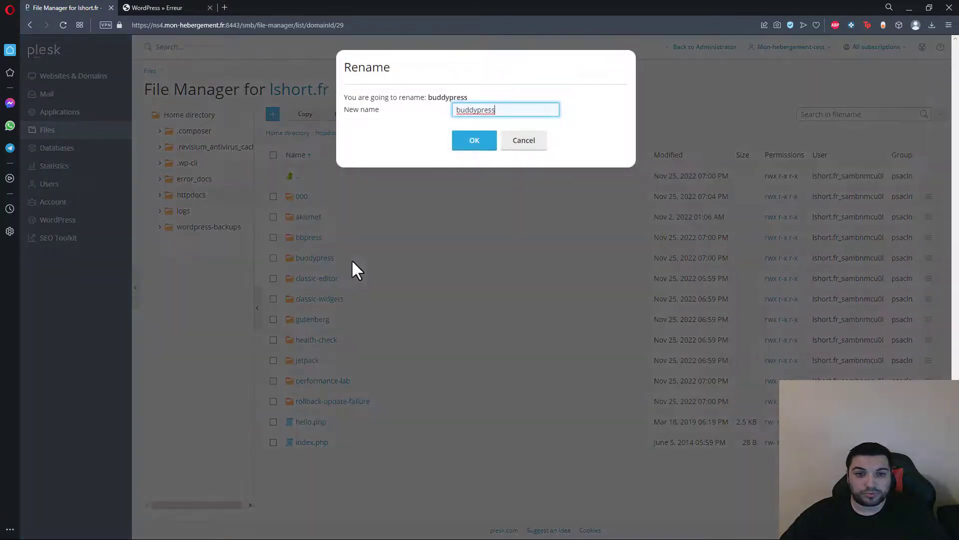
pyautogui.click(512, 111)
pyautogui.write('_')
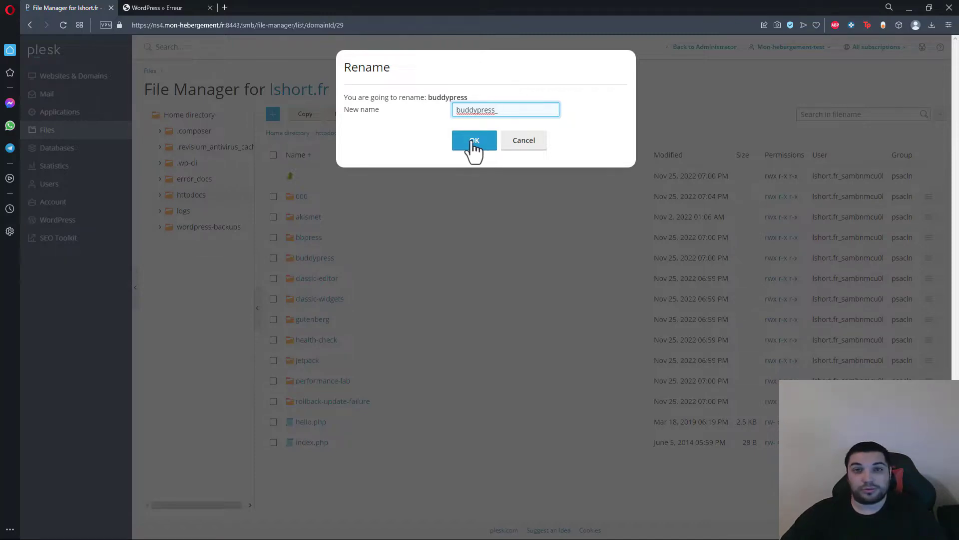
pyautogui.click(474, 145)
# Switch to the lshort.fr site and reload it to test it with the buddypress folder renamed.
pyautogui.click(179, 7)
pyautogui.click(187, 26)
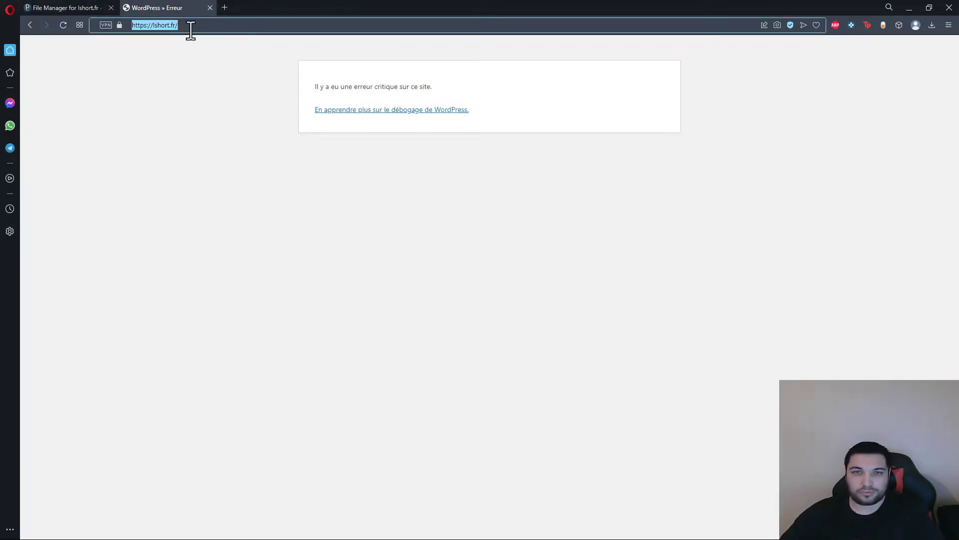
pyautogui.press('Return')
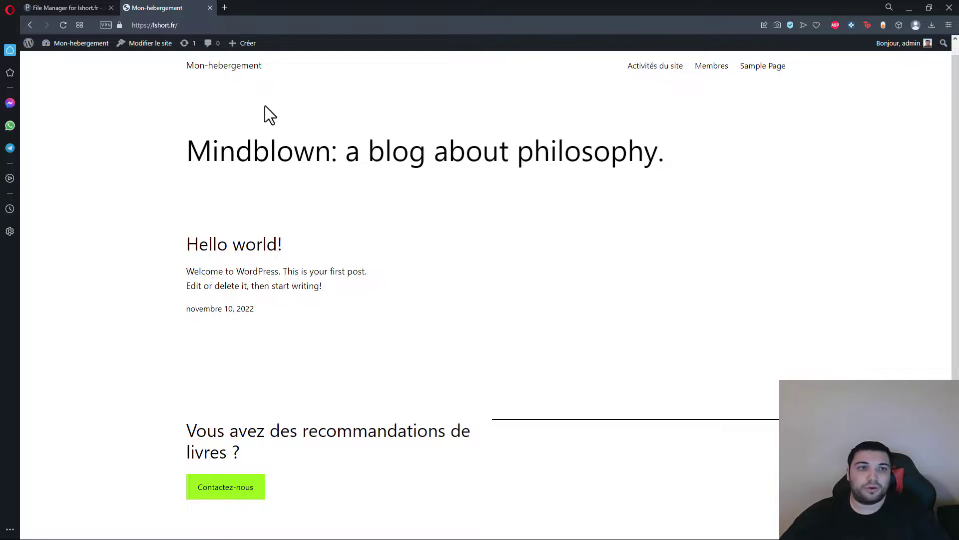